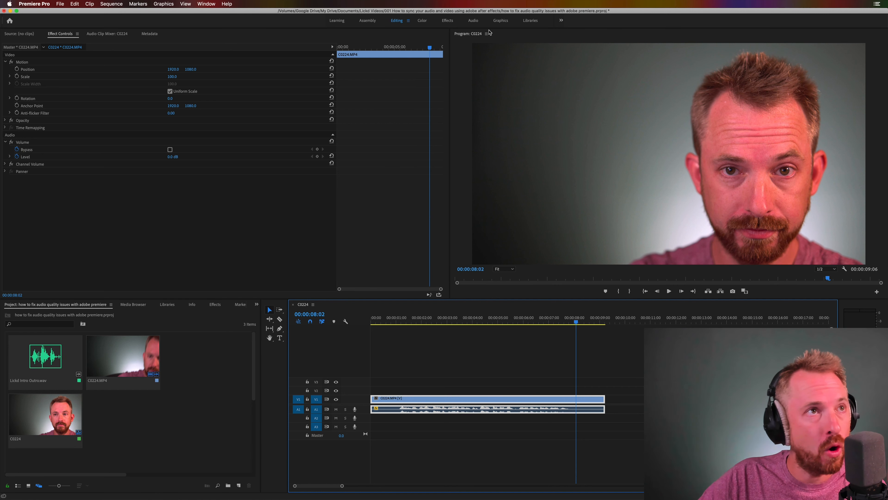
# Step: Switch to the Audio workspace and add the DeReverb effect to the first effect slot of the Audio 1 track
pyautogui.click(473, 22)
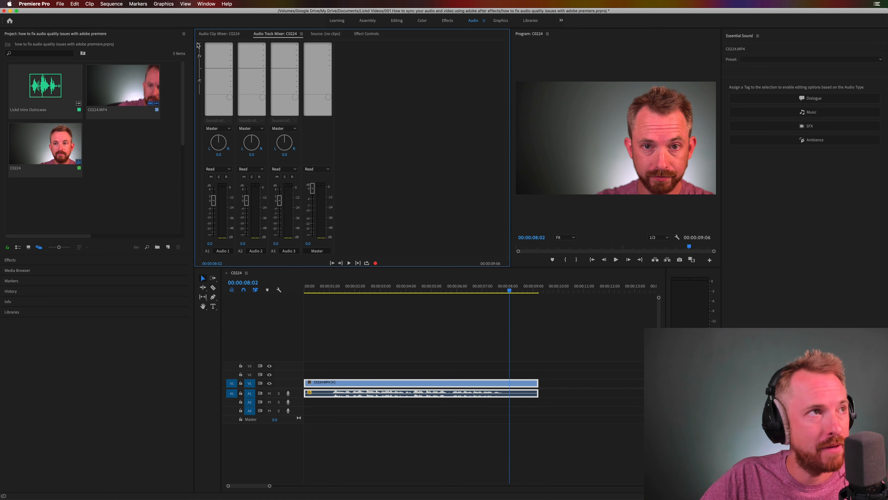
pyautogui.click(199, 45)
pyautogui.click(200, 45)
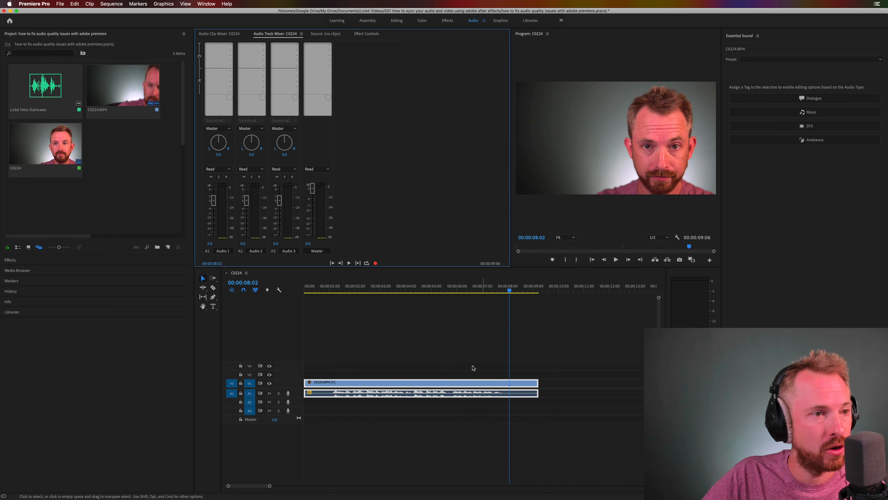
pyautogui.click(230, 46)
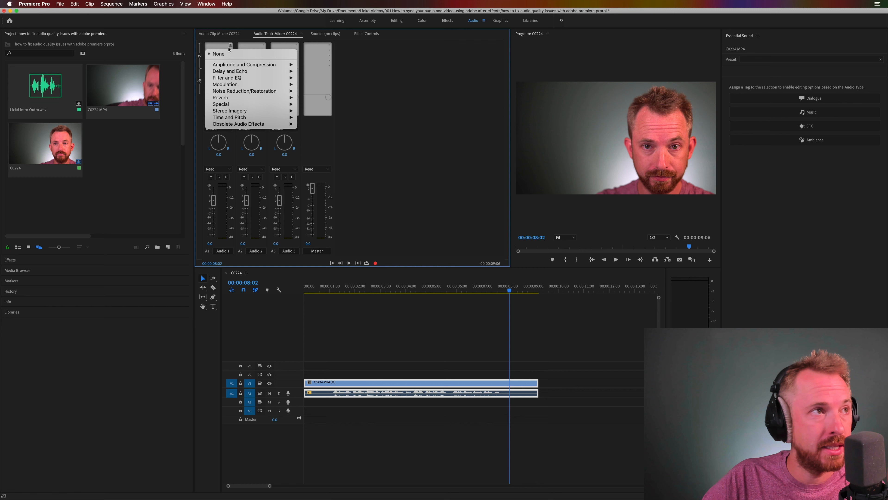
pyautogui.moveTo(240, 90)
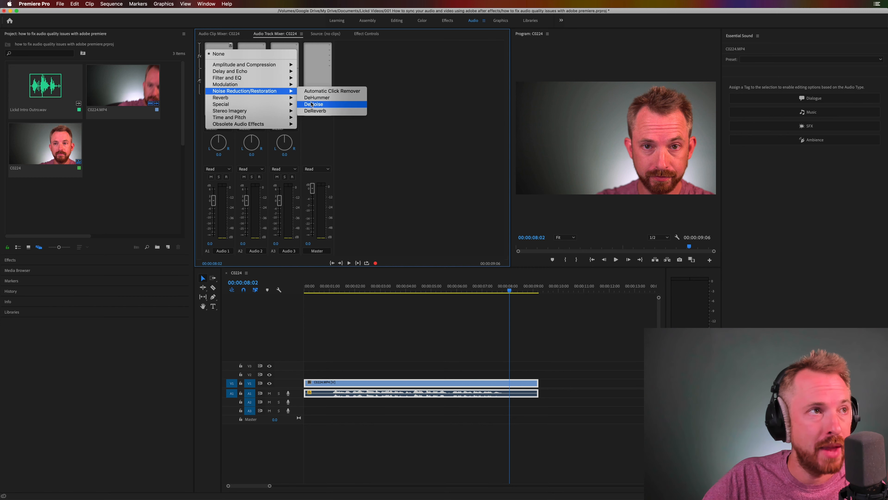
pyautogui.click(311, 111)
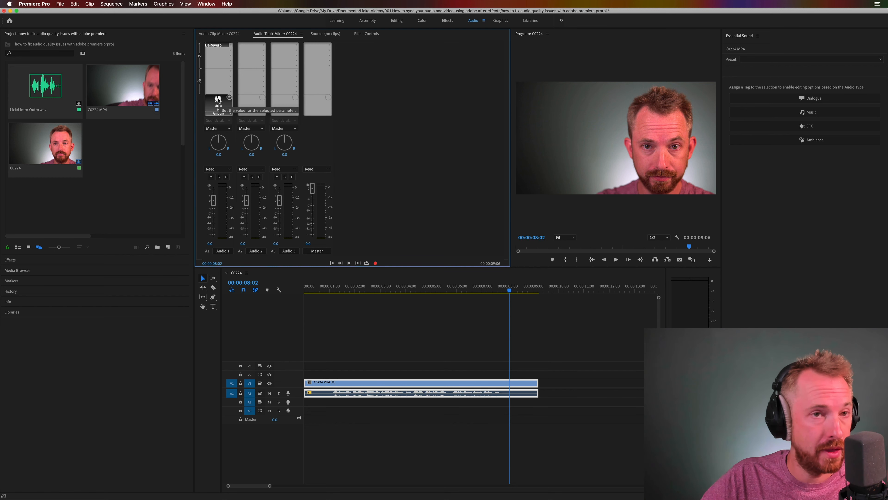
# Step: Lower the DeReverb amount on Audio 1 to 0%, raise it to 38%, and play the clip from 00:00:00:20
pyautogui.moveTo(218, 99); pyautogui.dragTo(164, 101)
pyautogui.moveTo(304, 286); pyautogui.dragTo(324, 286)
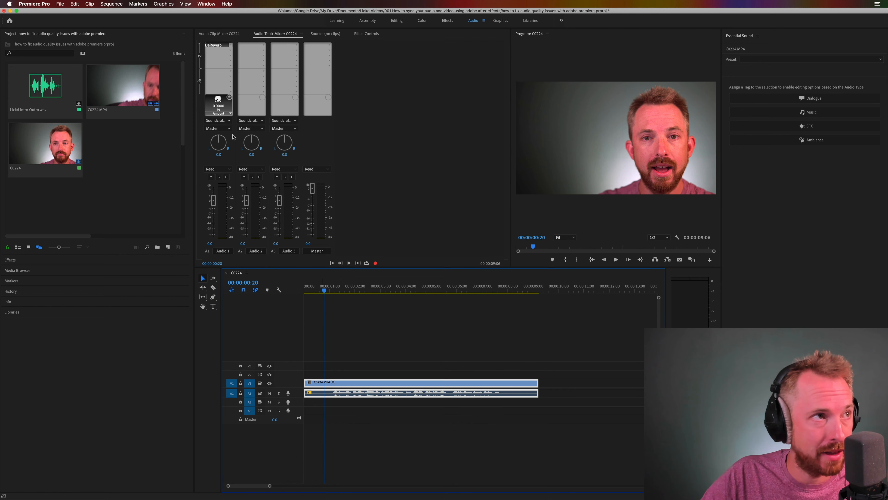
pyautogui.moveTo(218, 100); pyautogui.dragTo(231, 99)
pyautogui.press('space')
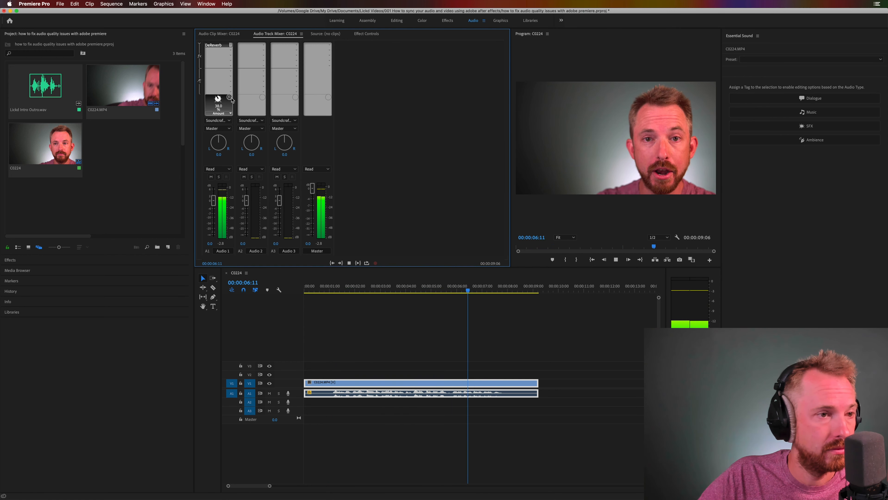
pyautogui.press('space')
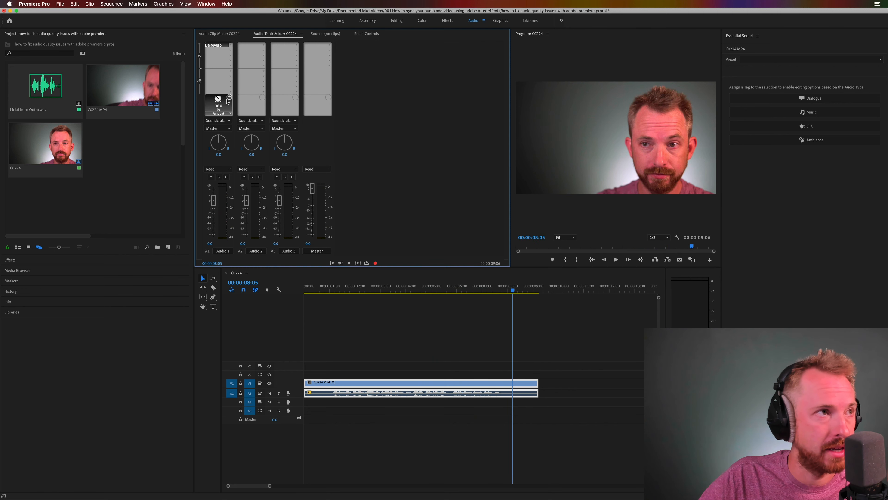
# Step: Replay the last words of the clip from about 6 seconds with the current DeReverb setting
pyautogui.click(478, 288)
pyautogui.press('space')
pyautogui.click(464, 289)
pyautogui.press('space')
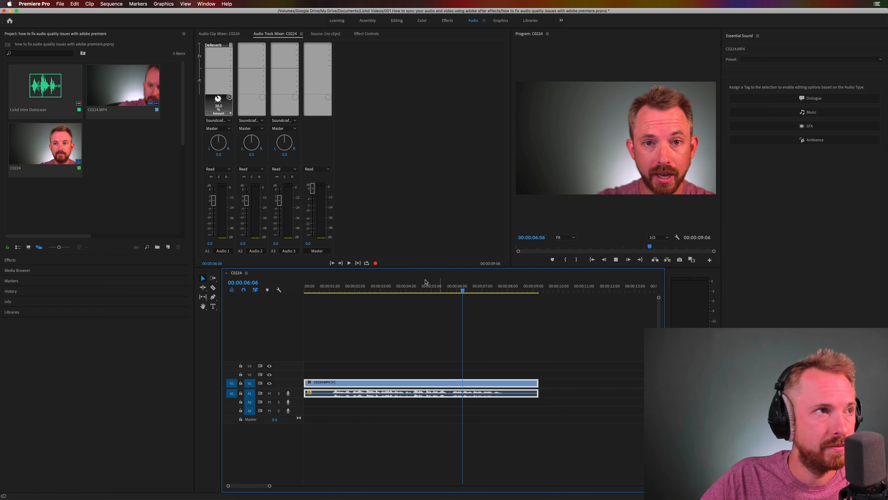
pyautogui.press('space')
# Step: Set the DeReverb amount on Audio 1 to 0% and play the clip's ending to hear the untreated echo
pyautogui.moveTo(219, 101); pyautogui.dragTo(169, 101)
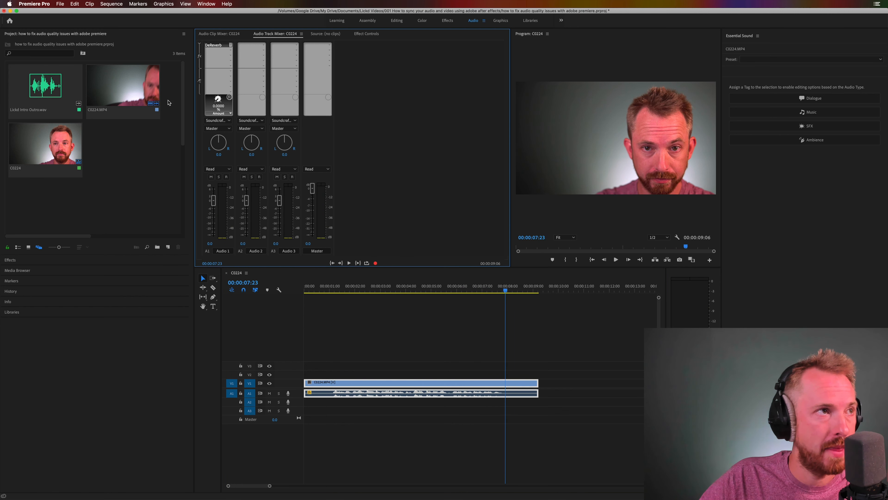
pyautogui.click(468, 290)
pyautogui.press('space')
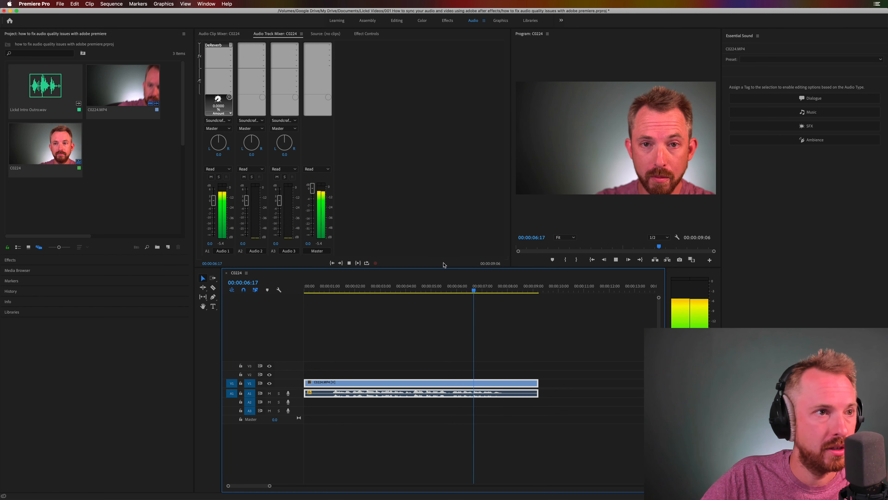
pyautogui.press('space')
# Step: Set the DeReverb amount on Audio 1 to about 95% and play the clip's ending to hear the excessive setting
pyautogui.moveTo(218, 100); pyautogui.dragTo(250, 98)
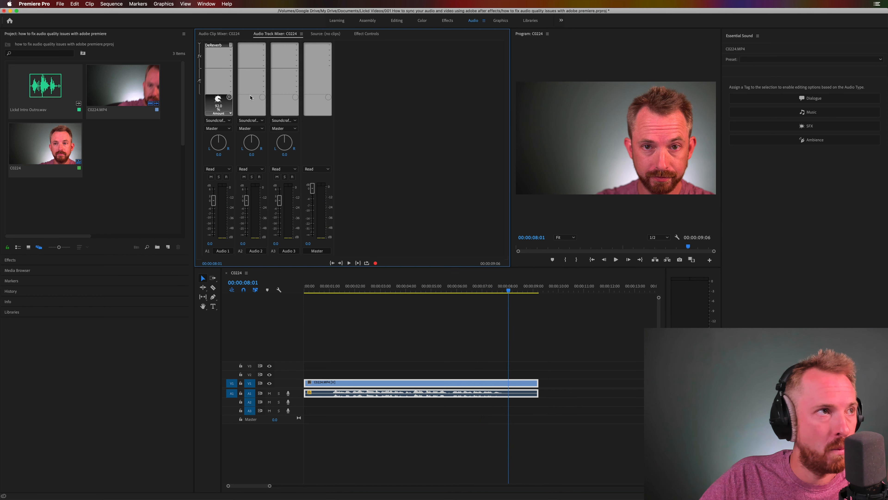
pyautogui.click(458, 291)
pyautogui.press('space')
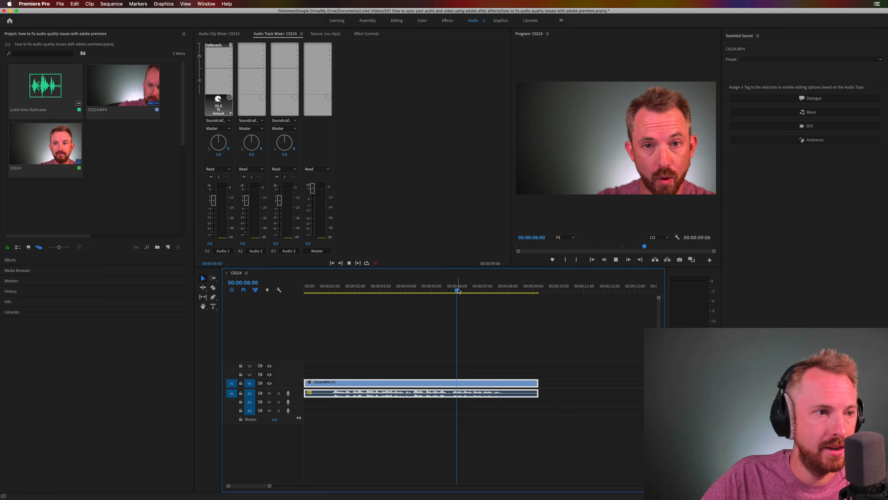
pyautogui.press('space')
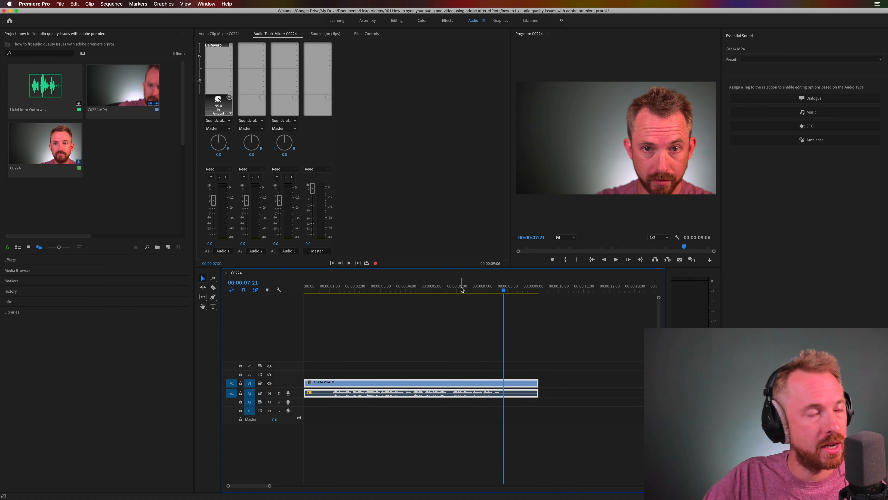
# Step: Set the DeReverb amount on Audio 1 to 38% and play the clip's ending to check it
pyautogui.moveTo(218, 99); pyautogui.dragTo(208, 103)
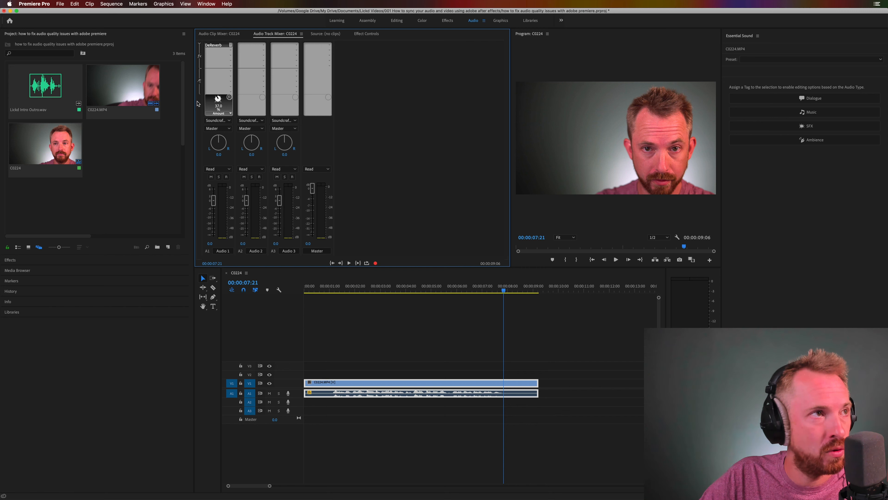
pyautogui.click(462, 289)
pyautogui.press('space')
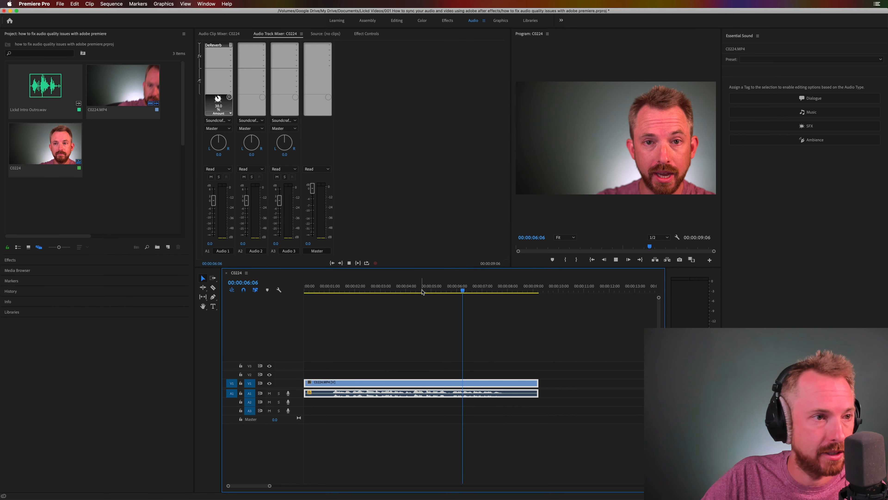
pyautogui.press('space')
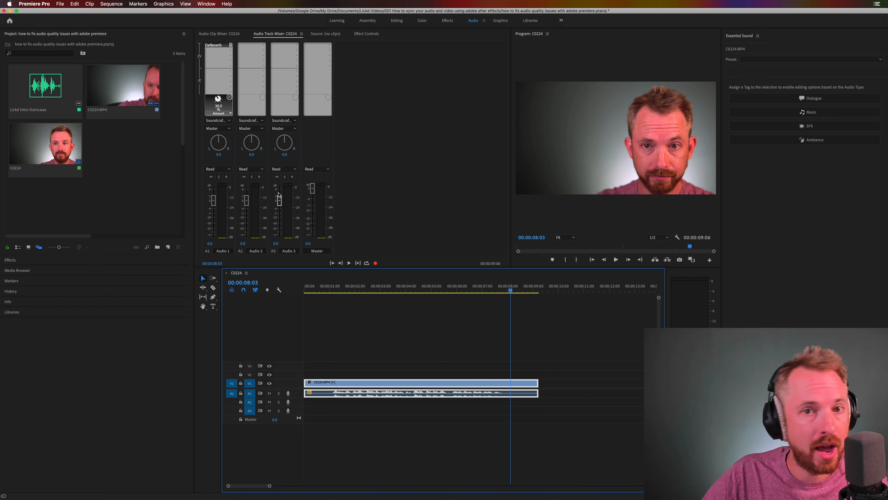
# Step: Add the Dynamics effect to the second effect slot of the Audio 1 track
pyautogui.click(230, 51)
pyautogui.moveTo(258, 72)
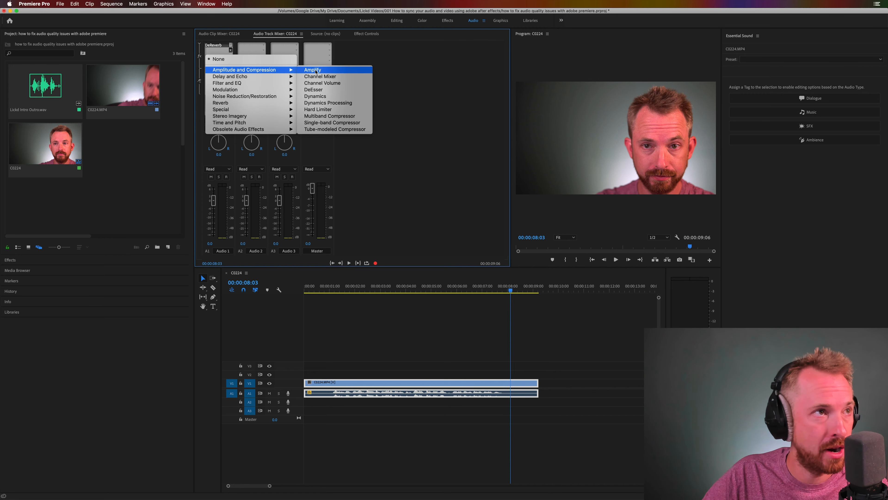
pyautogui.click(324, 96)
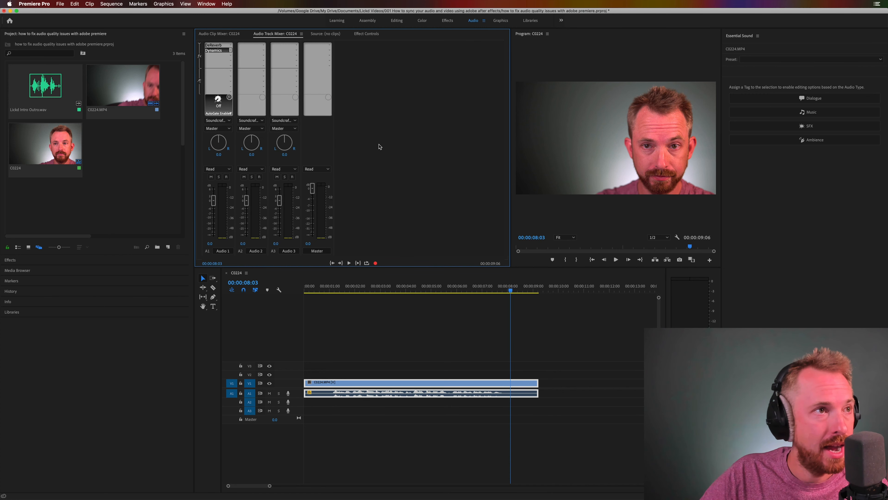
# Step: Enable AutoGate in Audio 1's Dynamics effect with a threshold of about -31 dB, and play the clip from near its start to check it
pyautogui.doubleClick(214, 52)
pyautogui.click(385, 202)
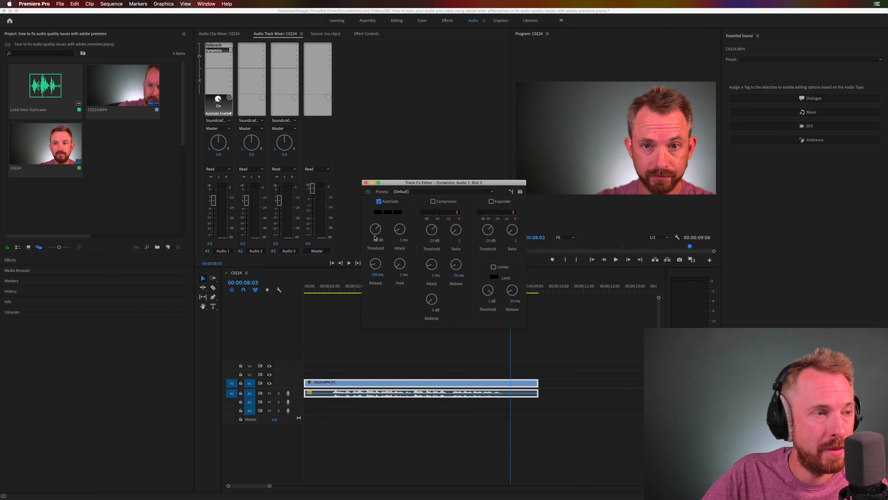
pyautogui.moveTo(379, 233); pyautogui.dragTo(379, 248)
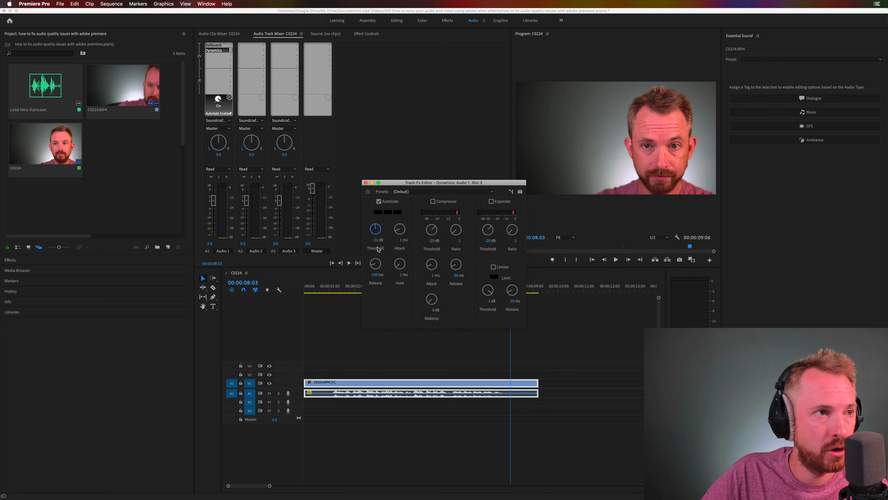
pyautogui.click(319, 295)
pyautogui.press('space')
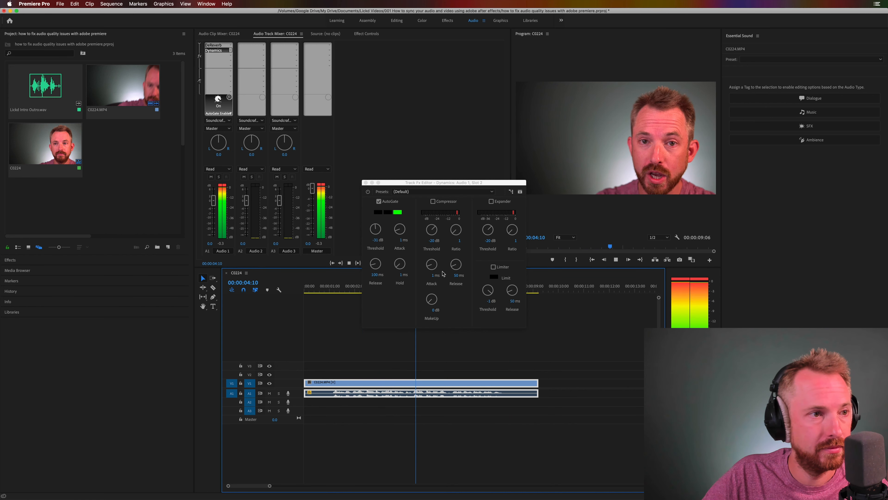
pyautogui.press('space')
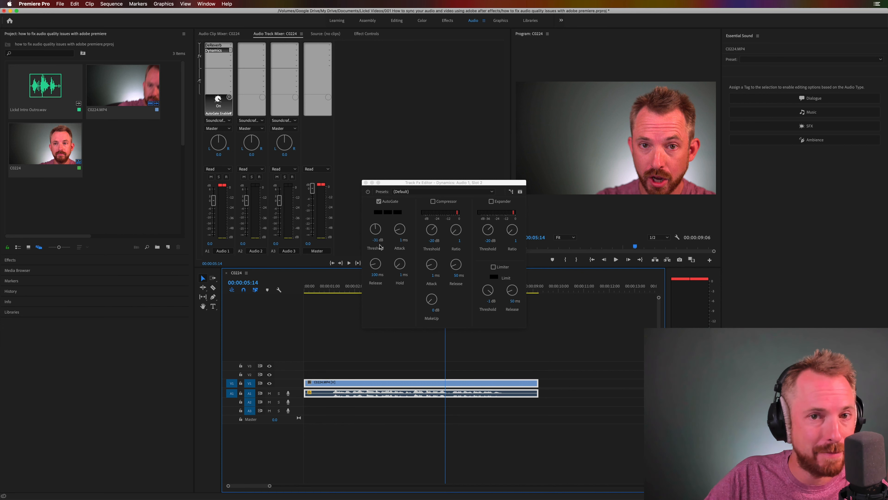
pyautogui.click(365, 183)
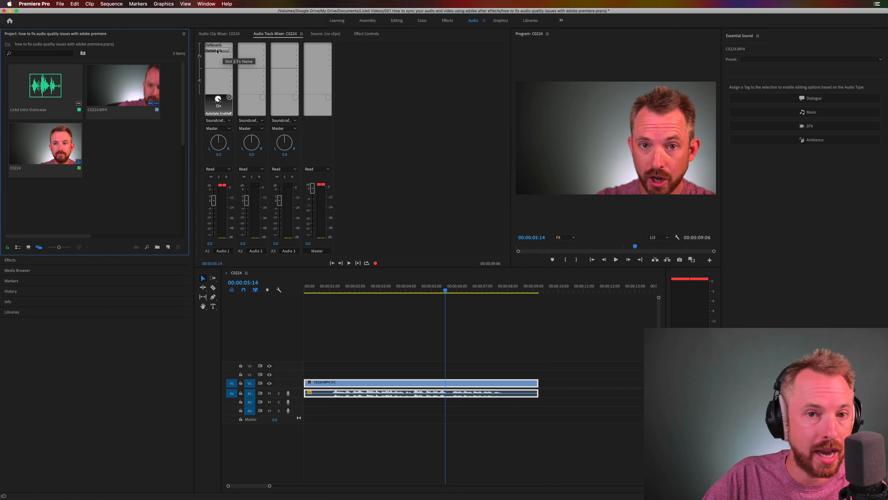
# Step: Add the Parametric Equalizer to Audio 1's third effect slot and enable its high-pass filter
pyautogui.click(231, 55)
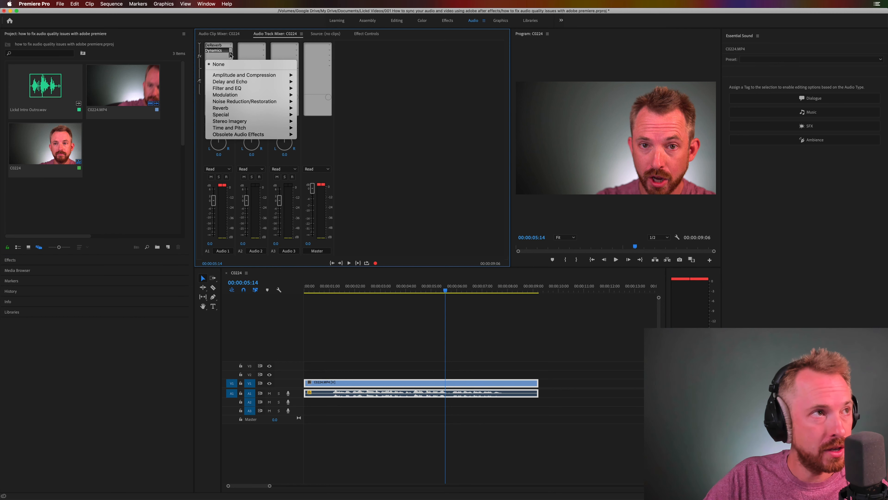
pyautogui.moveTo(239, 89)
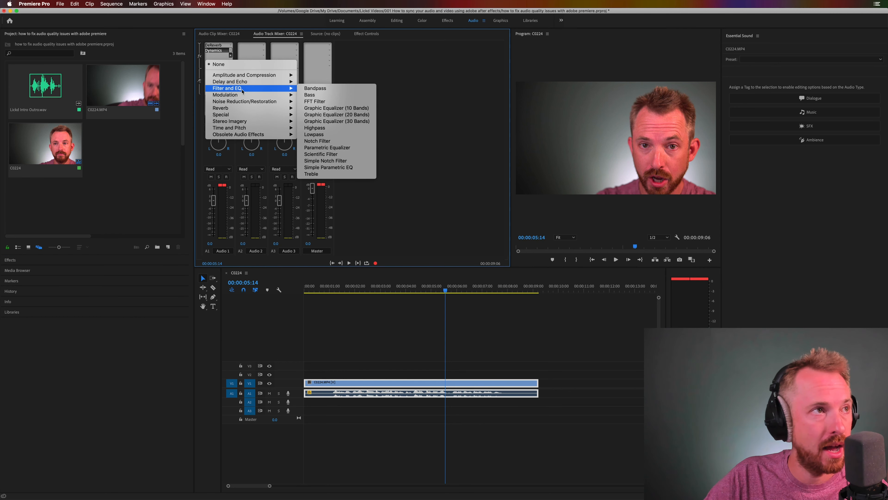
pyautogui.click(324, 147)
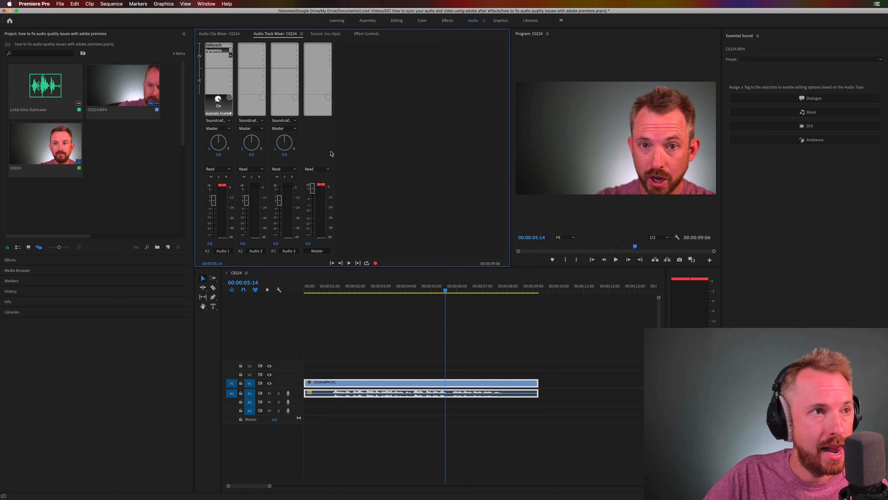
pyautogui.doubleClick(208, 56)
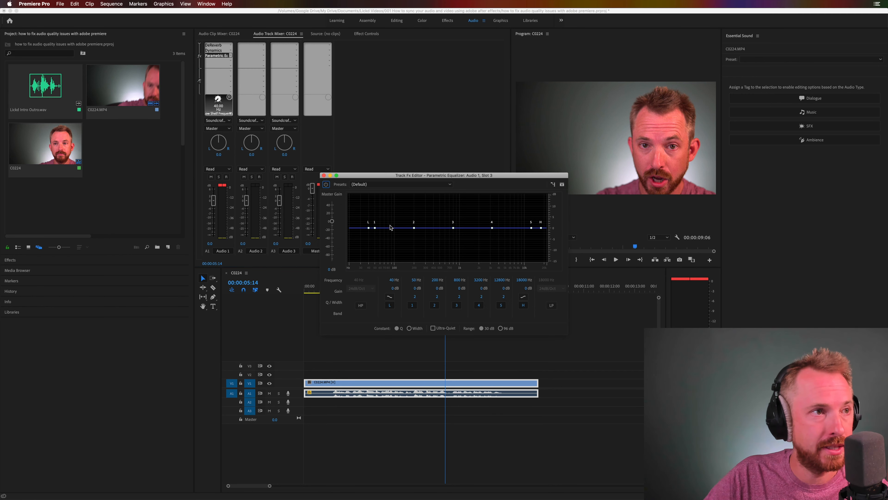
pyautogui.click(362, 307)
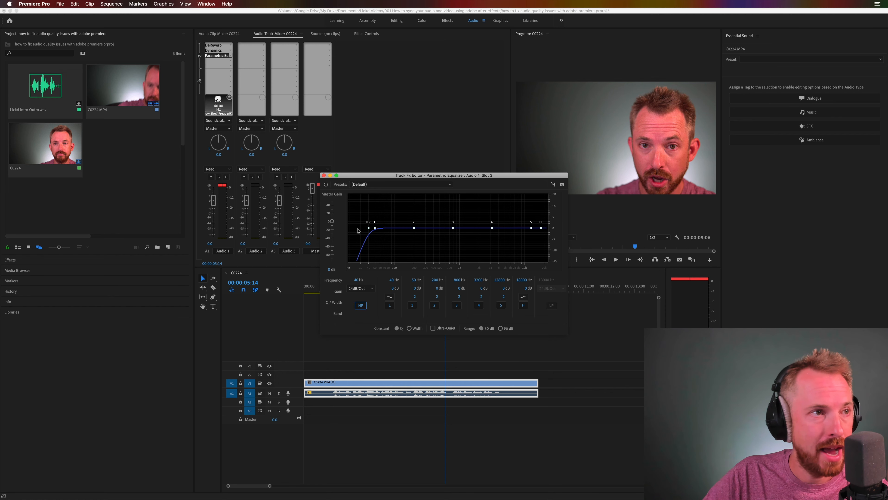
# Step: Raise the equalizer's high-pass cutoff to about 590 Hz and play the clip to hear the exaggerated low cut
pyautogui.moveTo(369, 229); pyautogui.dragTo(445, 229)
pyautogui.press('space')
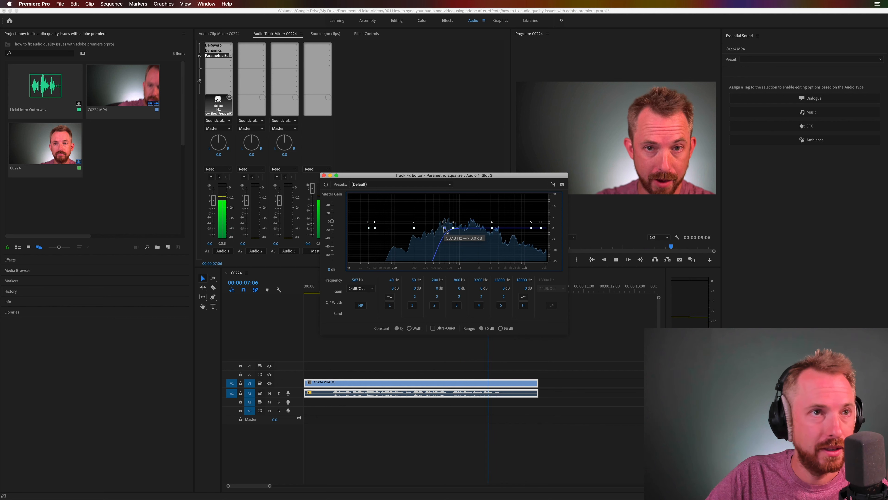
pyautogui.press('space')
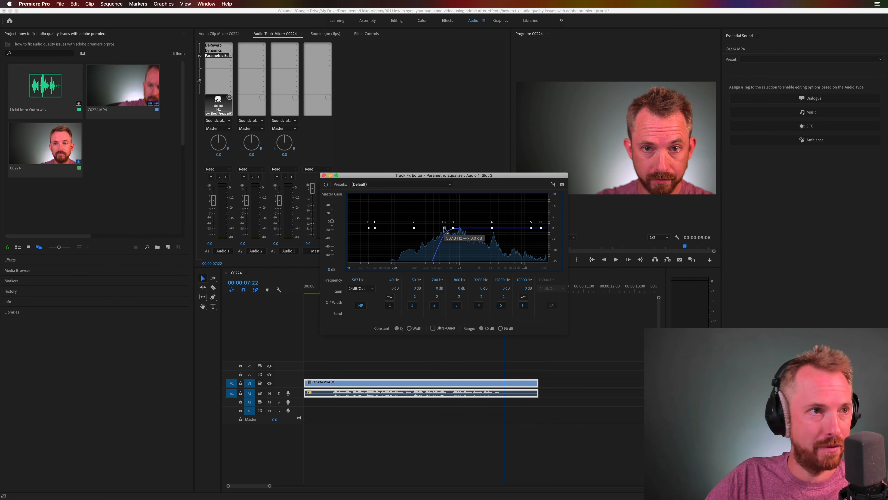
# Step: Set the equalizer's high-pass cutoff to about 103 Hz, play the clip from about 6 seconds to check it, and close the effect editor
pyautogui.moveTo(445, 228); pyautogui.dragTo(396, 228)
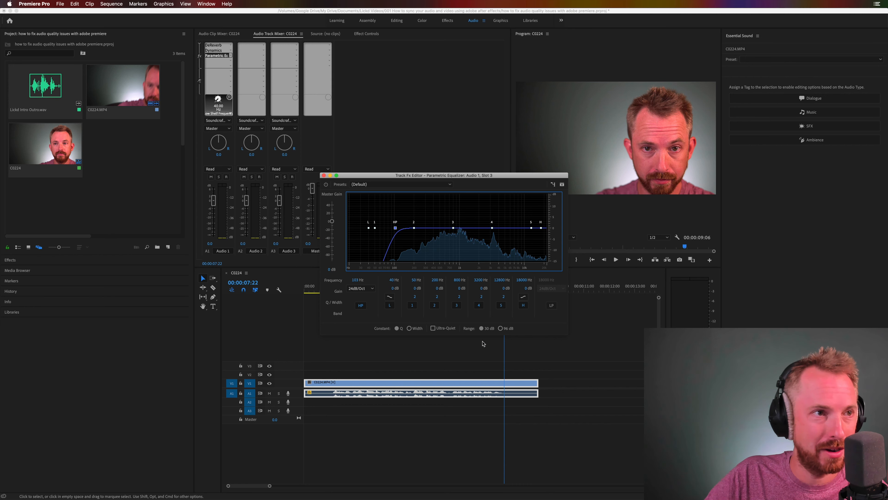
pyautogui.moveTo(455, 179); pyautogui.dragTo(392, 109)
pyautogui.click(456, 289)
pyautogui.press('space')
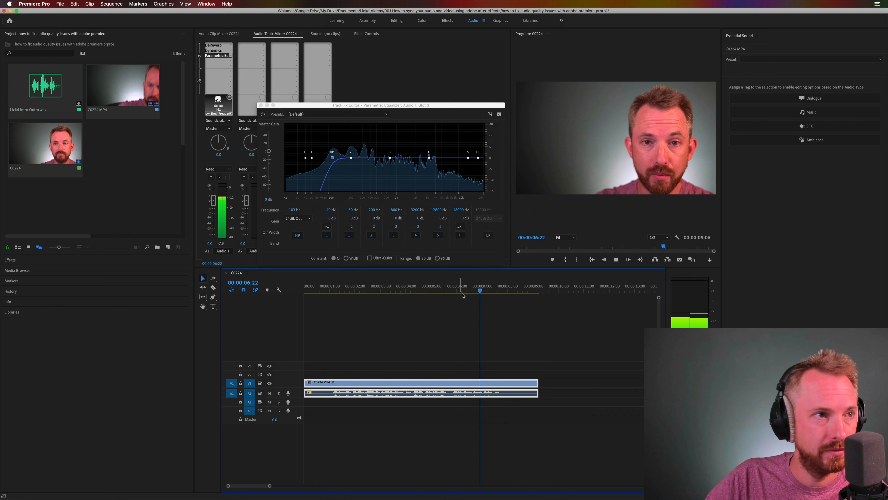
pyautogui.press('space')
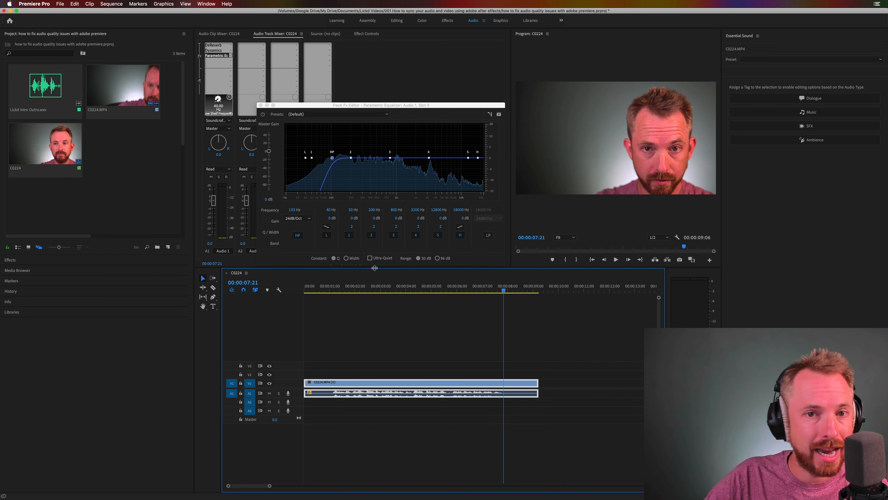
pyautogui.click(261, 105)
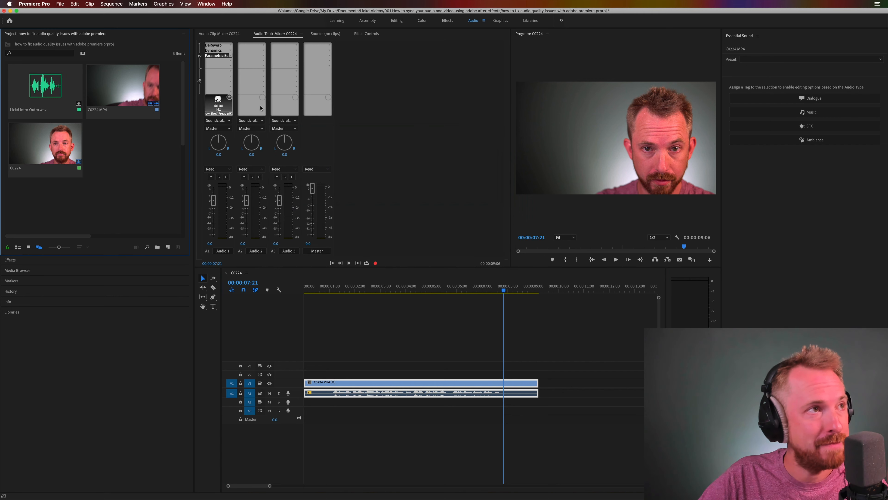
# Step: Add the DeHummer to Audio 1's fourth effect slot, apply its Remove 50 Hz and Harmonics preset, and close the effect editor
pyautogui.click(230, 60)
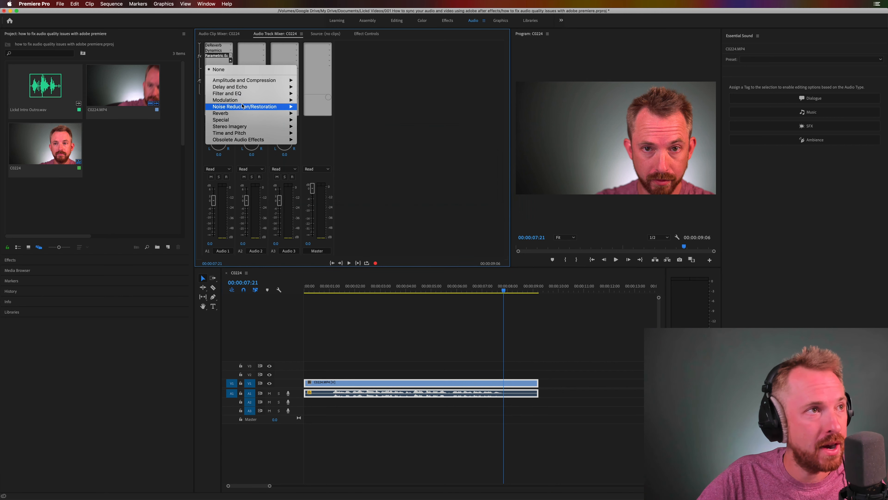
pyautogui.moveTo(244, 106)
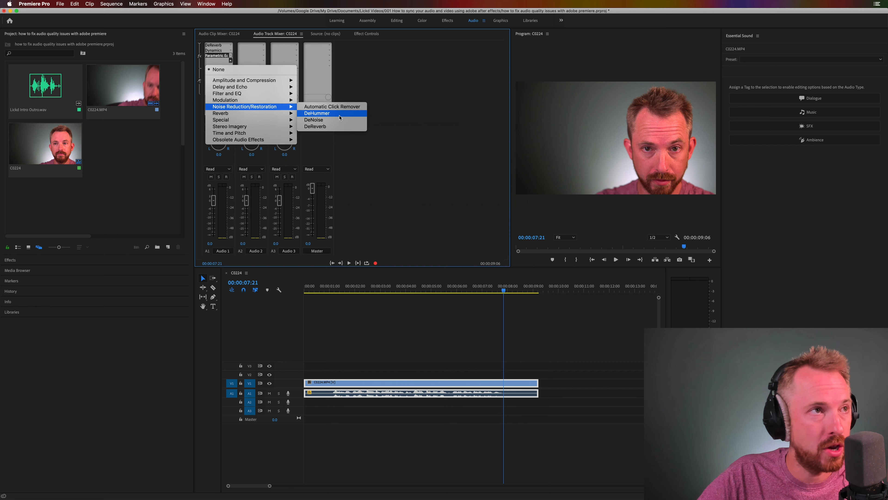
pyautogui.click(330, 116)
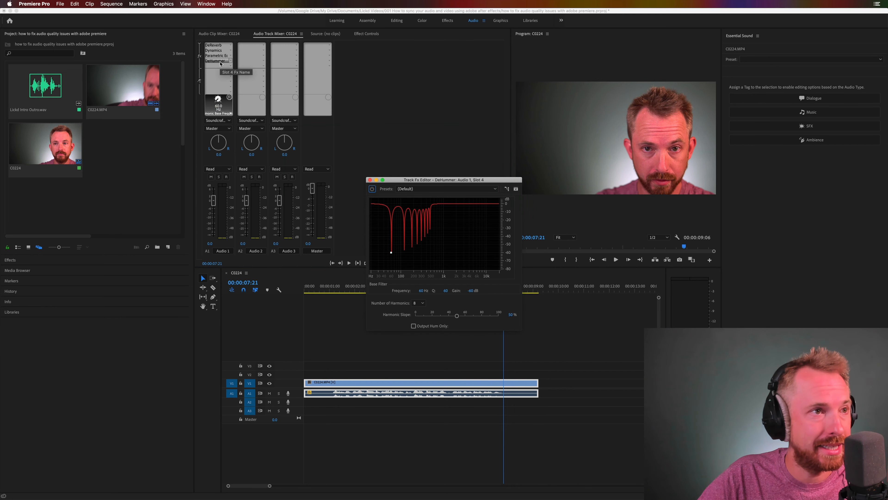
pyautogui.click(422, 189)
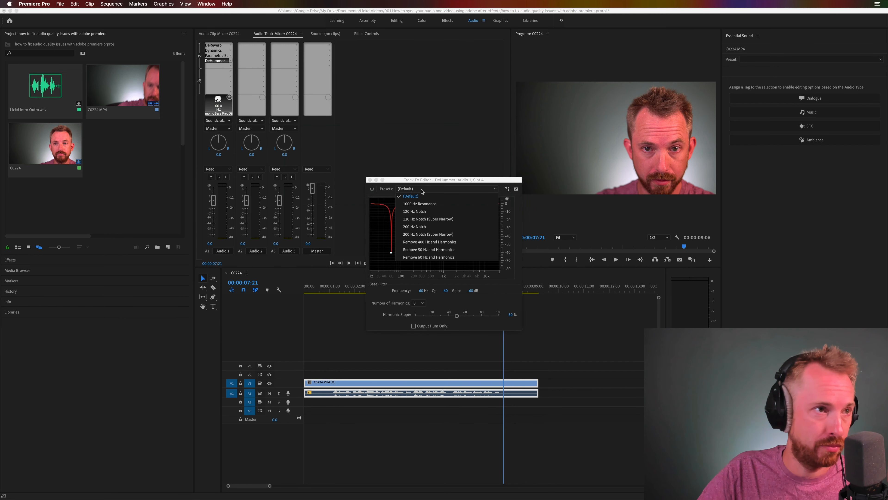
pyautogui.click(440, 252)
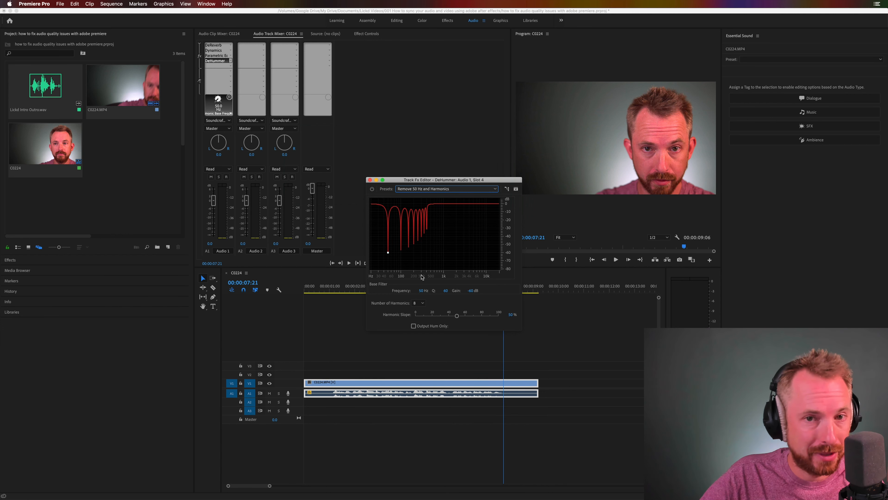
pyautogui.click(370, 180)
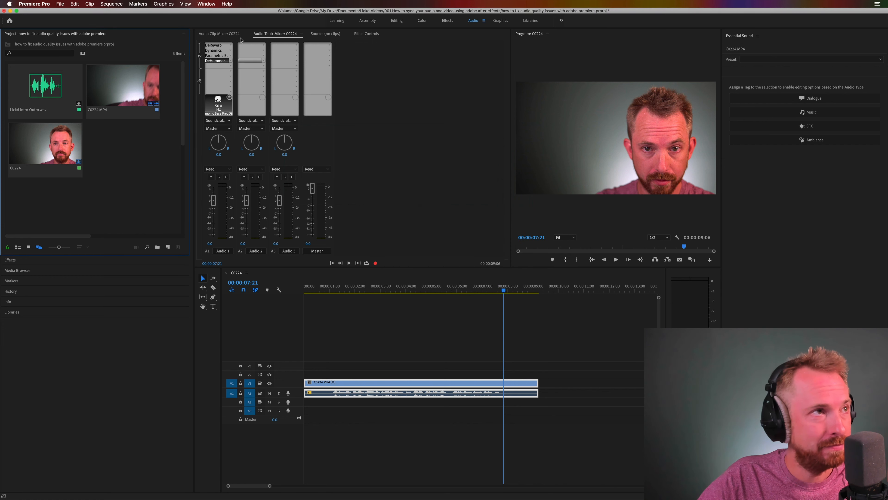
# Step: Add the Automatic Click Remover to Audio 1's fifth effect slot, look through its reduction presets, and close its editor with the default preset kept
pyautogui.click(230, 61)
pyautogui.moveTo(277, 112)
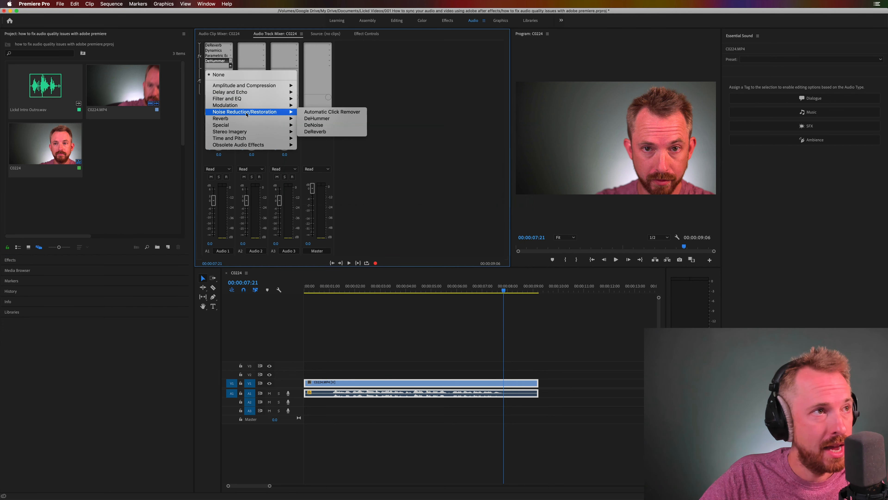
pyautogui.click(325, 112)
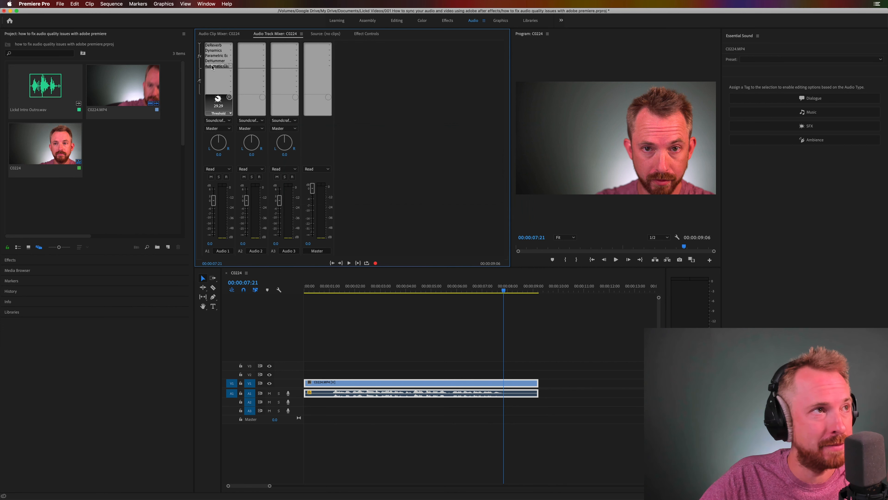
pyautogui.doubleClick(212, 66)
pyautogui.click(419, 241)
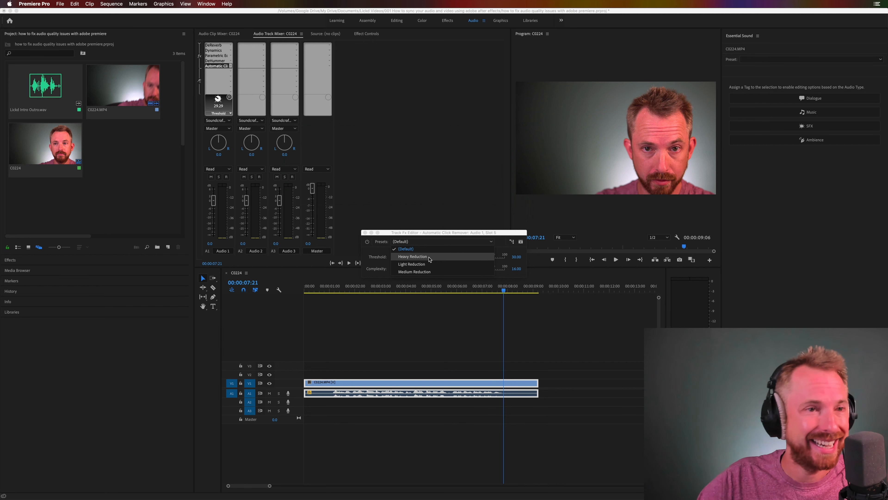
pyautogui.click(365, 232)
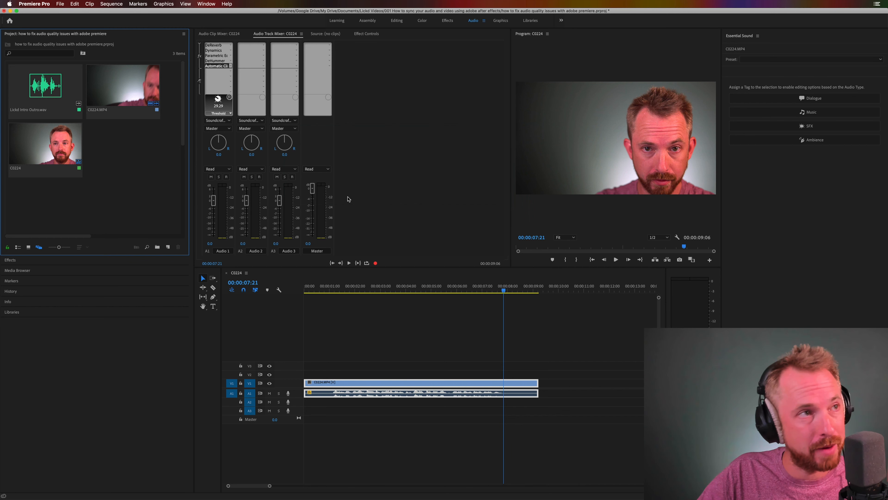
# Step: Review the settings of Audio 1's Dynamics, Parametric Equalizer, DeHummer and Automatic Click Remover effects, including the DeHummer's presets
pyautogui.doubleClick(216, 51)
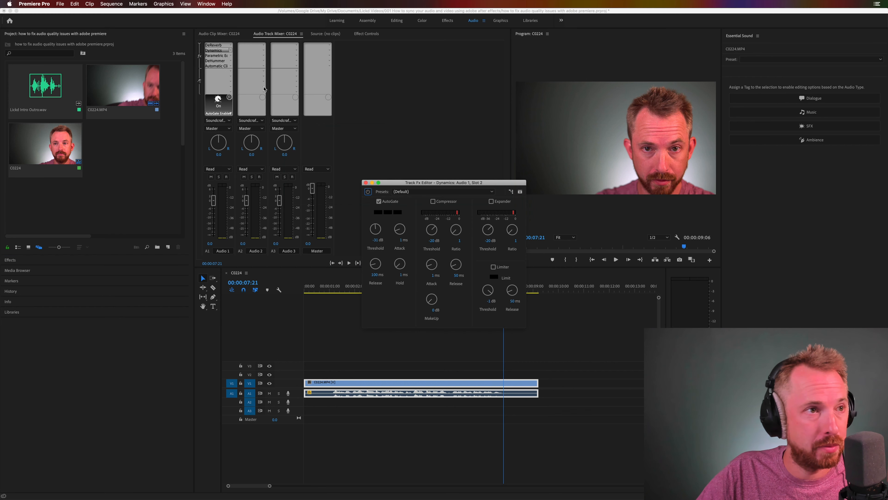
pyautogui.click(365, 182)
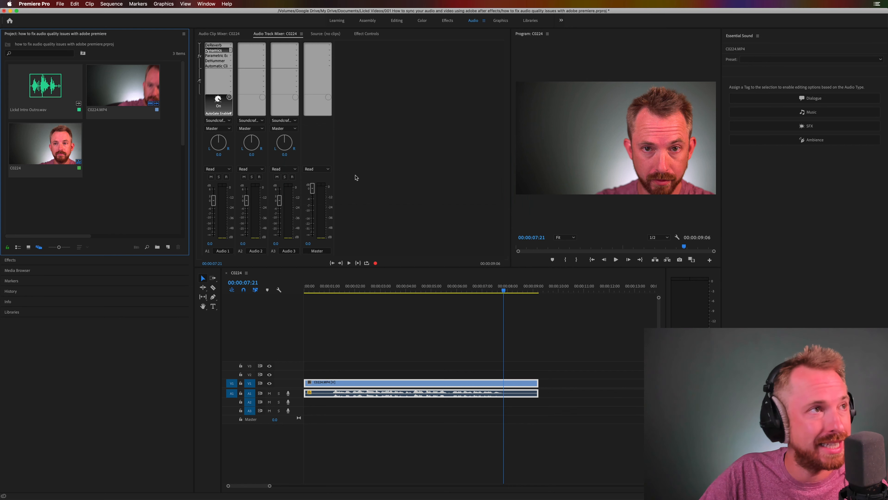
pyautogui.doubleClick(216, 55)
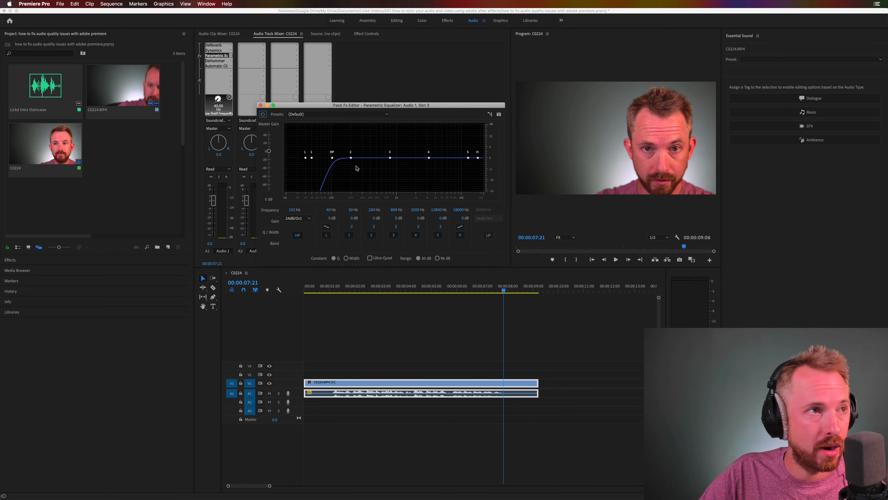
pyautogui.click(261, 105)
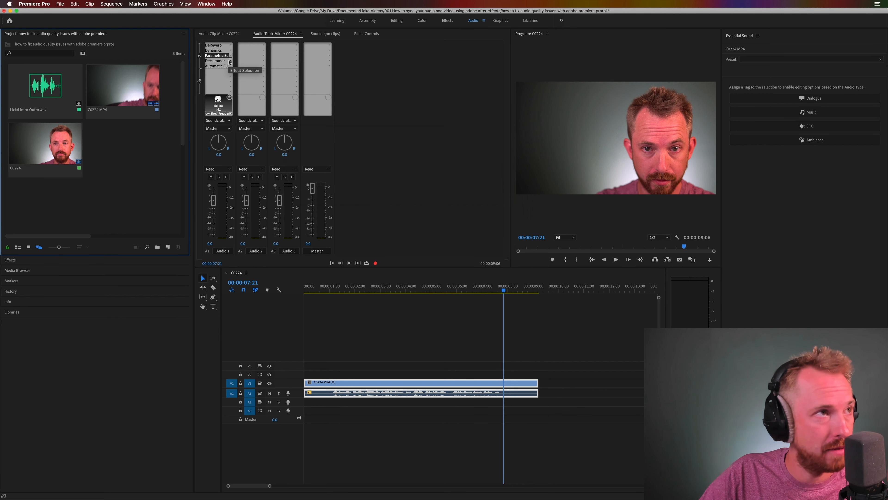
pyautogui.doubleClick(219, 62)
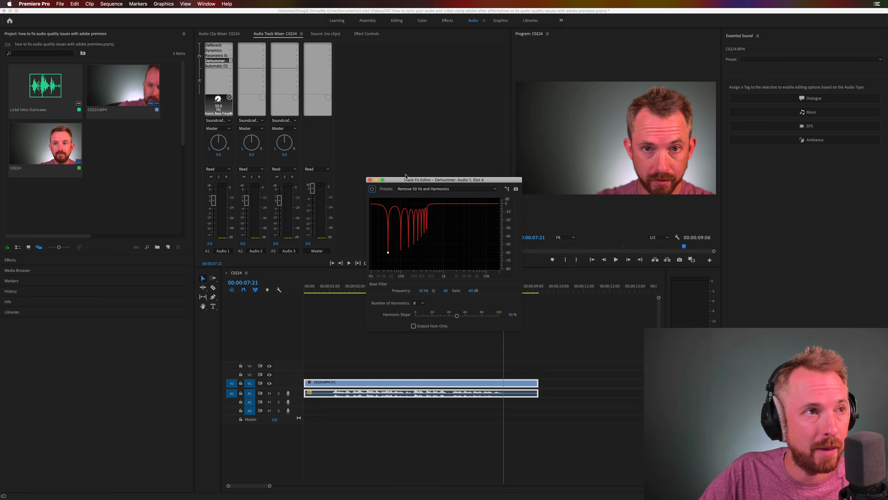
pyautogui.click(412, 189)
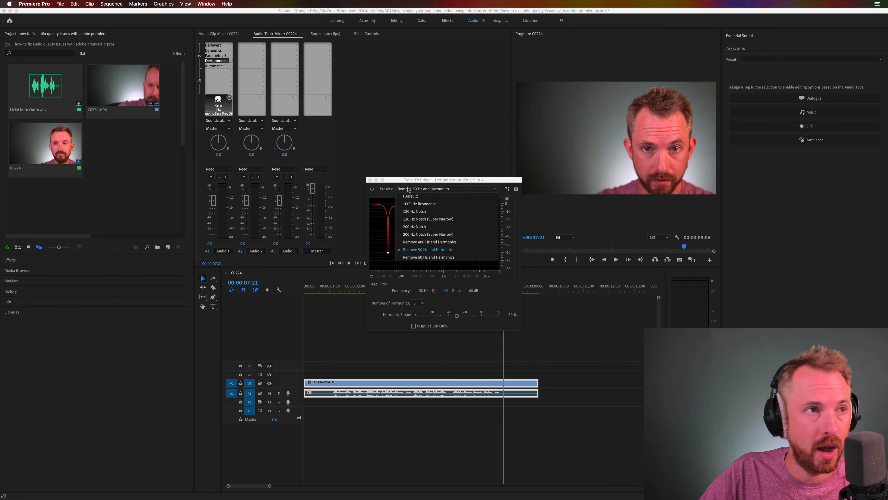
pyautogui.click(409, 189)
pyautogui.click(370, 179)
pyautogui.doubleClick(216, 66)
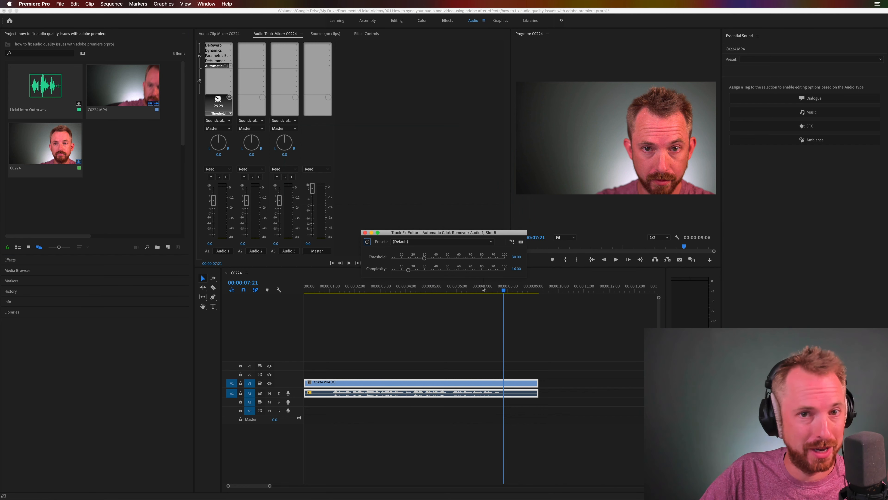